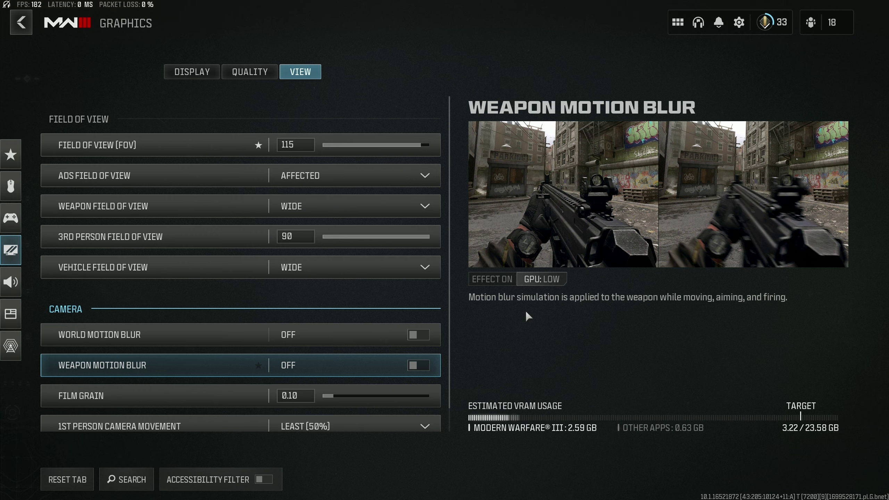
Return to the Field of View option to confirm it reads 115
key(Up)
key(Up)
key(Up)
key(Up)
key(Up)
key(Up)
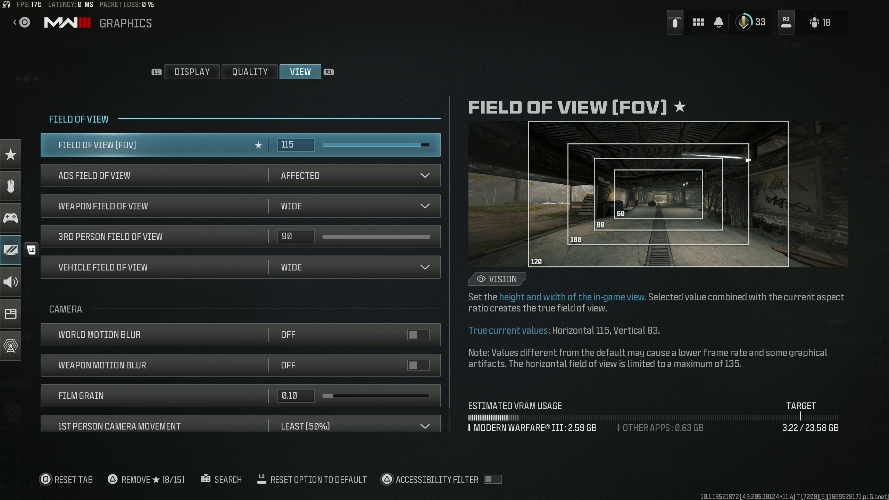
Review the ADS, weapon, 3rd-person and vehicle FOV, motion blur and film grain values
click(154, 176)
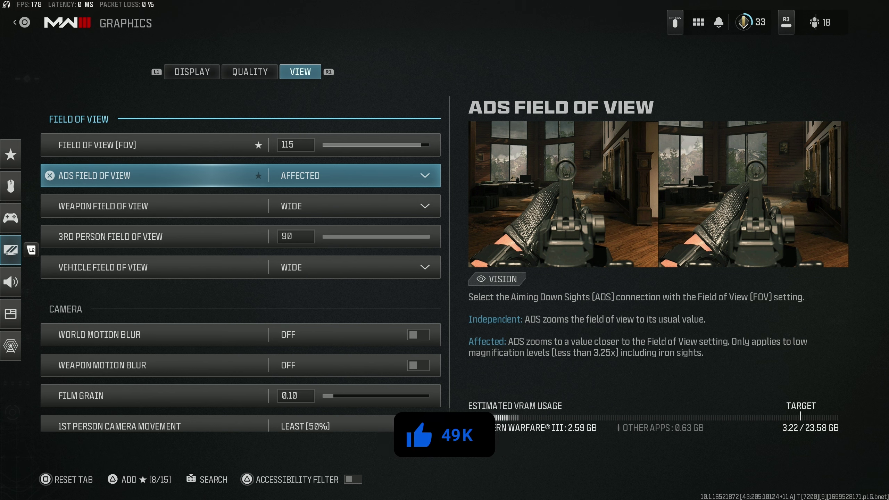
click(154, 206)
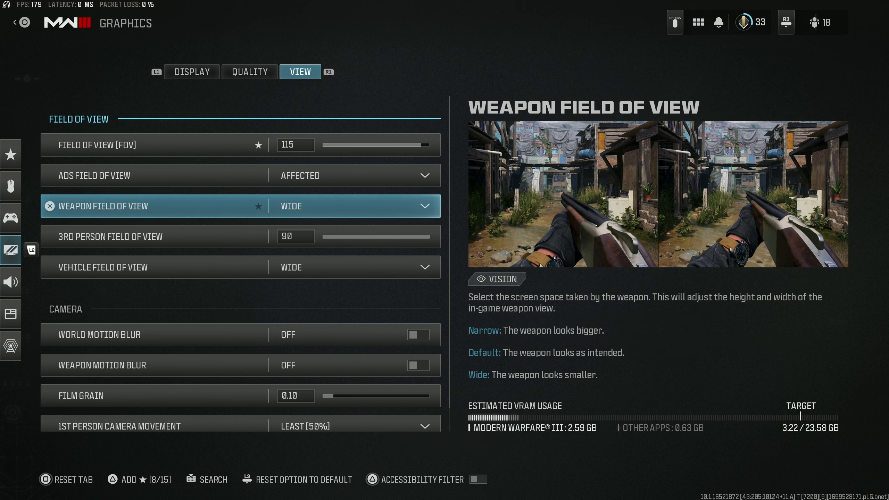
click(154, 237)
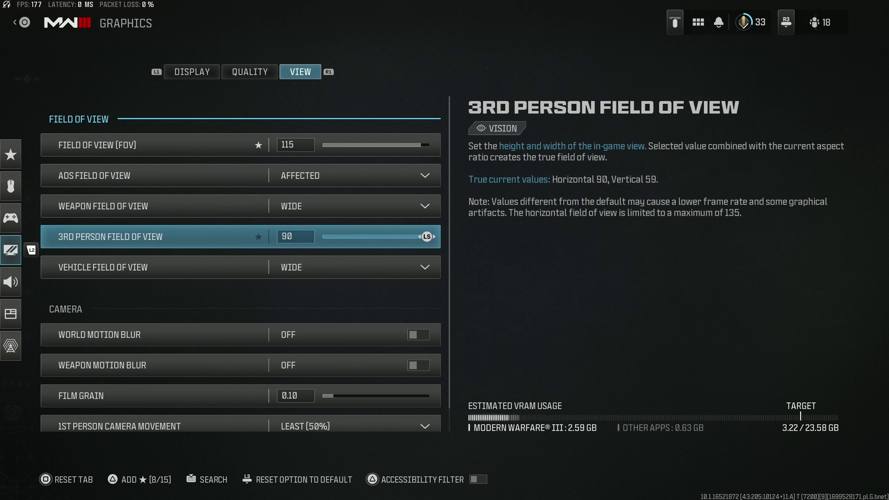
click(154, 267)
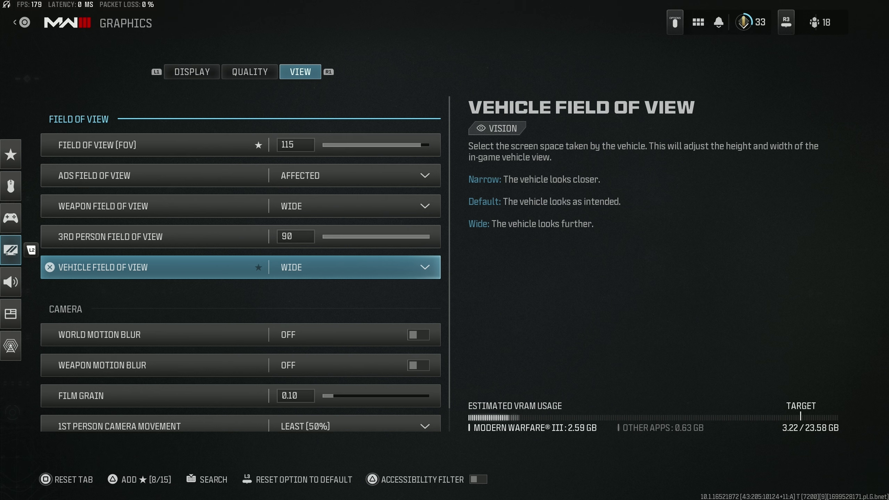
click(154, 334)
click(154, 365)
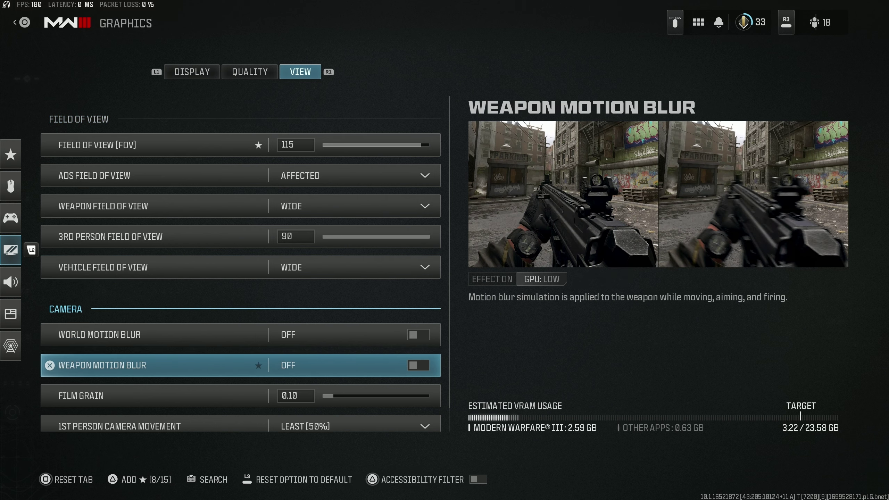
click(154, 396)
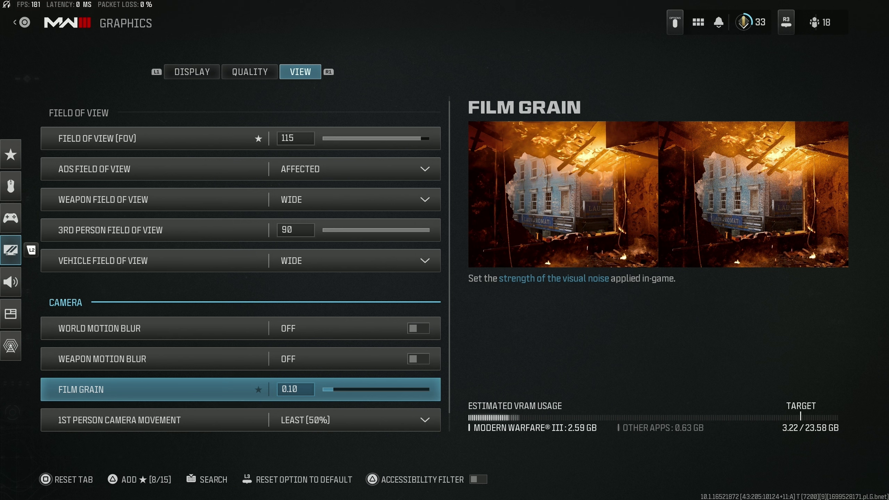
Browse the camera options from 3rd Person Camera Movement down to Inverted Flashbang
key(Down)
key(Down)
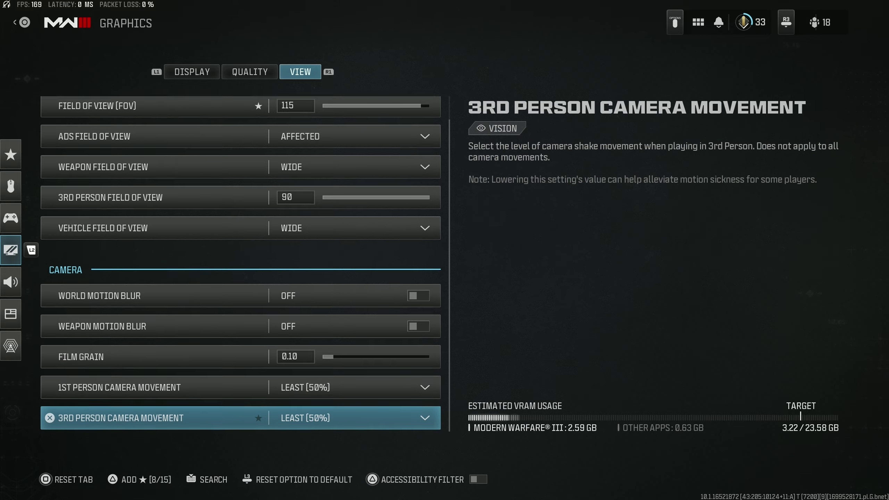
key(Down)
key(Down)
key(Up)
key(Up)
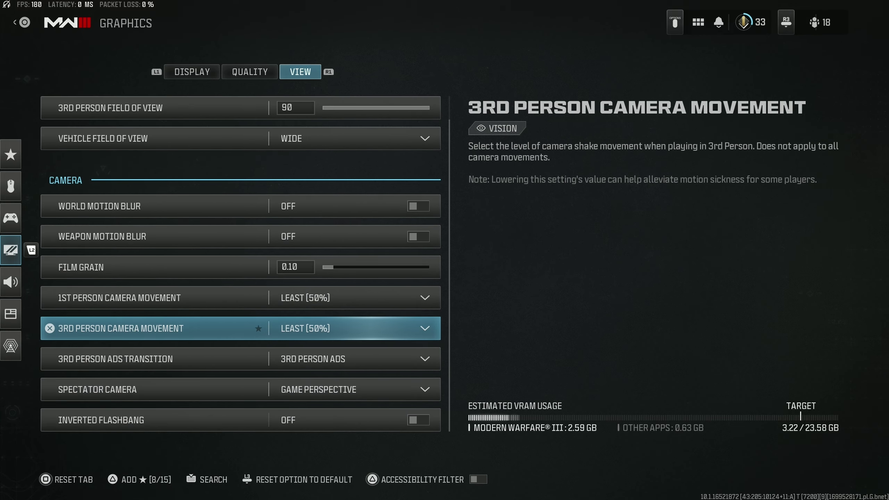
key(Down)
key(Down)
key(Down)
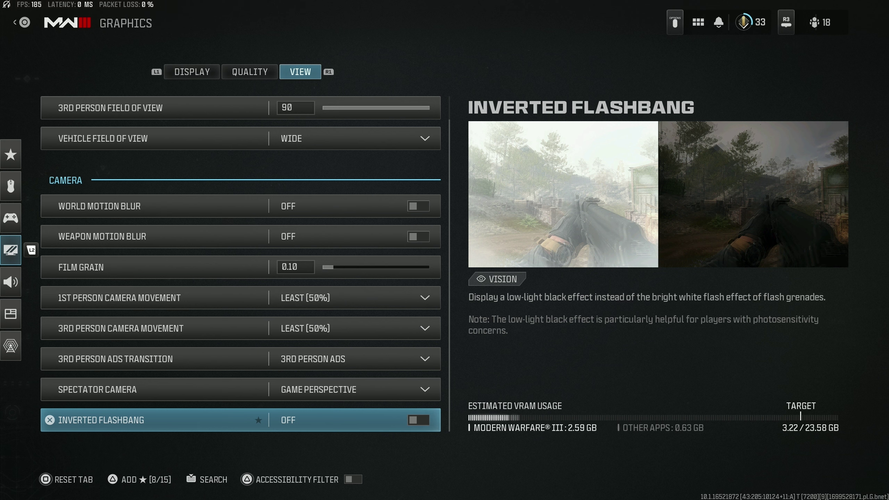
key(Down)
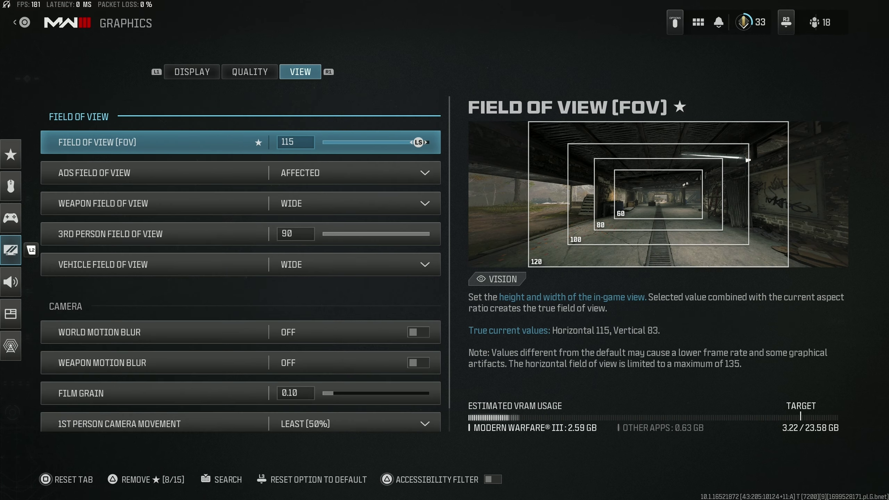
key(Up)
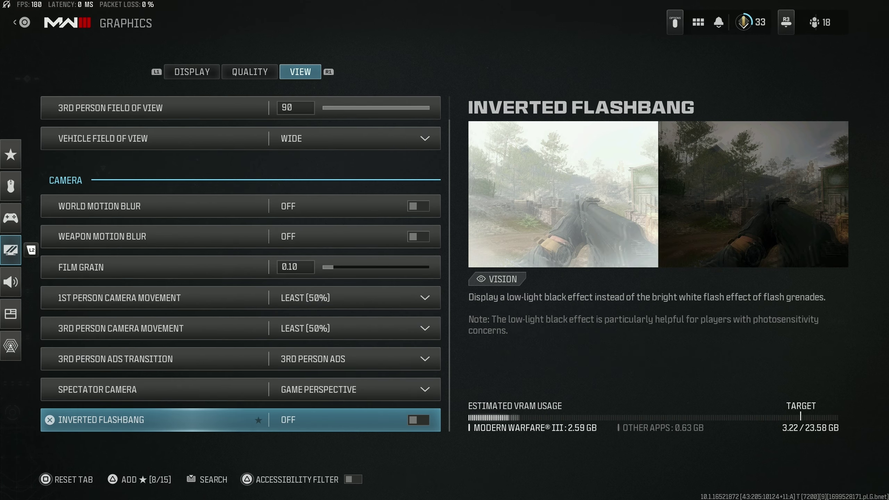
In the Quality tab, reach Upscaling / Sharpening and reveal the NVIDIA DLAA sharpness option
key(q)
key(Down)
key(Down)
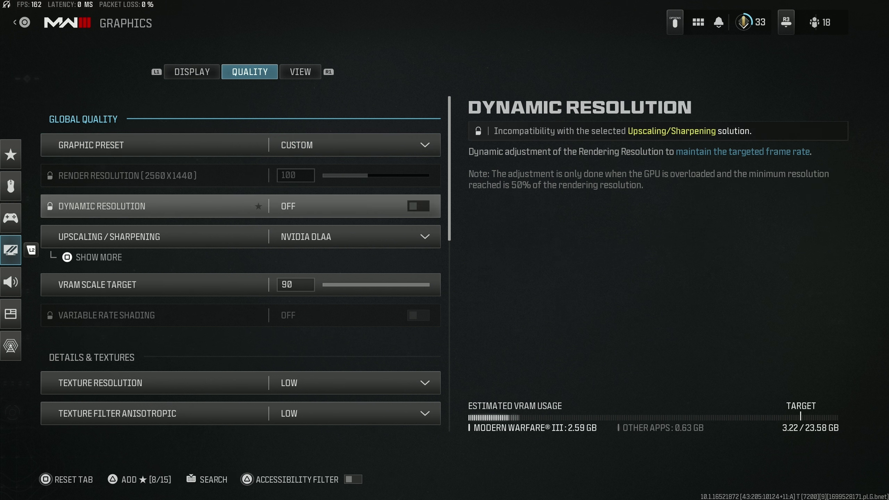
key(Down)
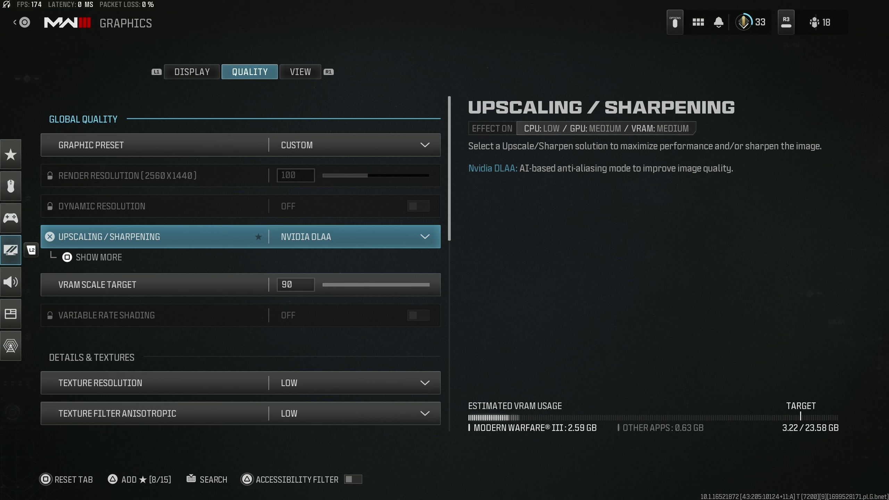
key(space)
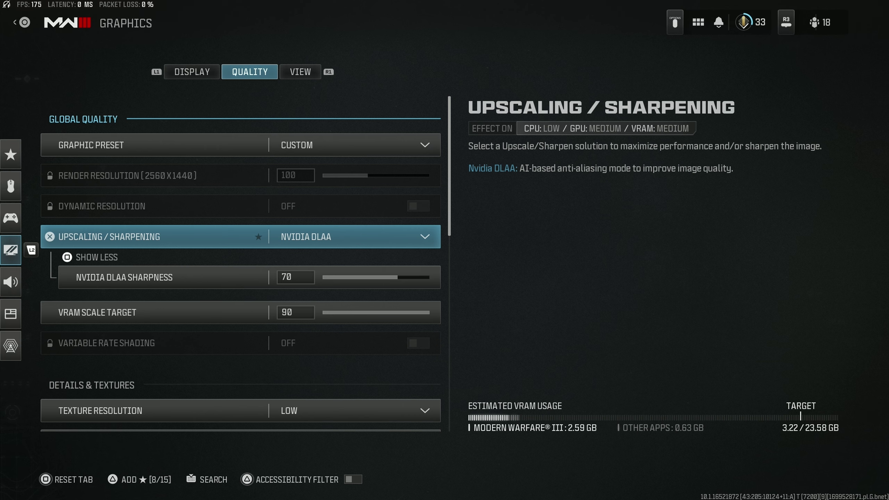
Switch upscaling to FidelityFX CAS with strength 70, then go to Controller settings
key(Return)
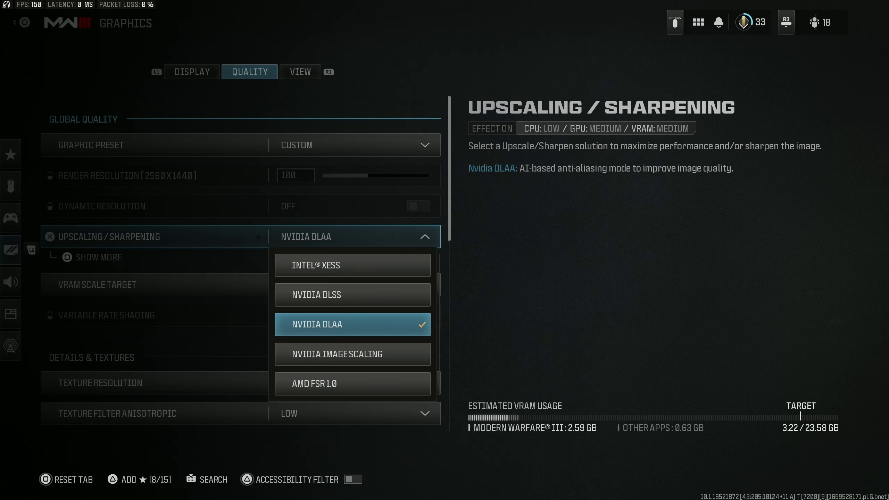
key(Down)
key(Down)
key(Down)
key(Down)
key(Return)
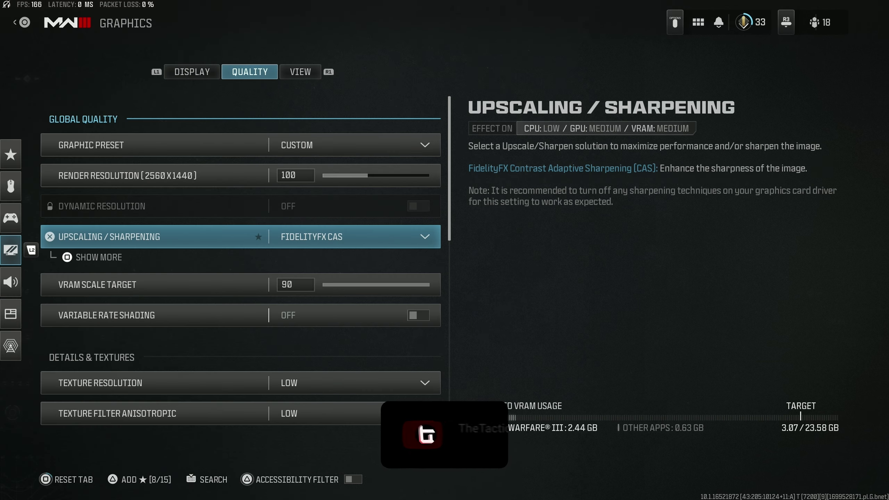
key(space)
key(Down)
key(Up)
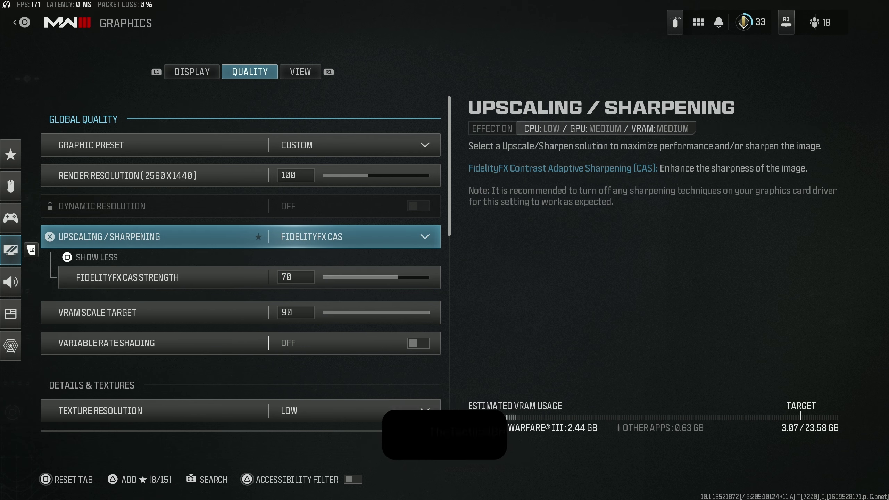
key(q)
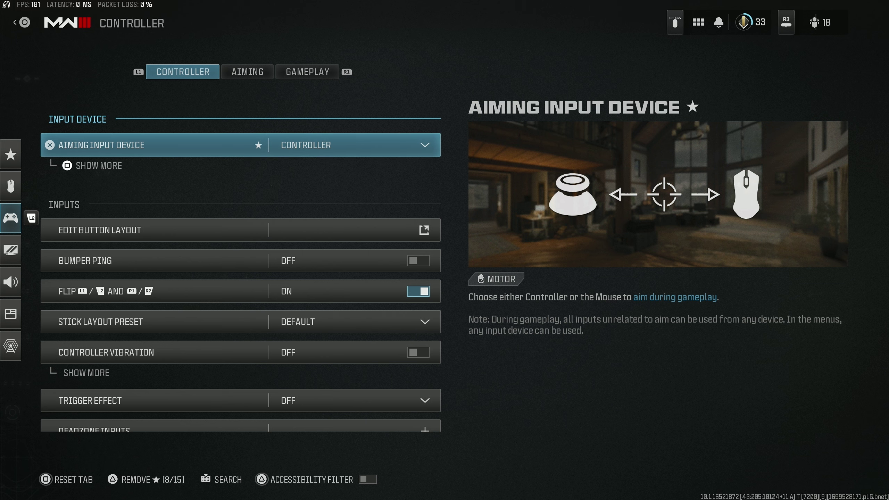
key(Down)
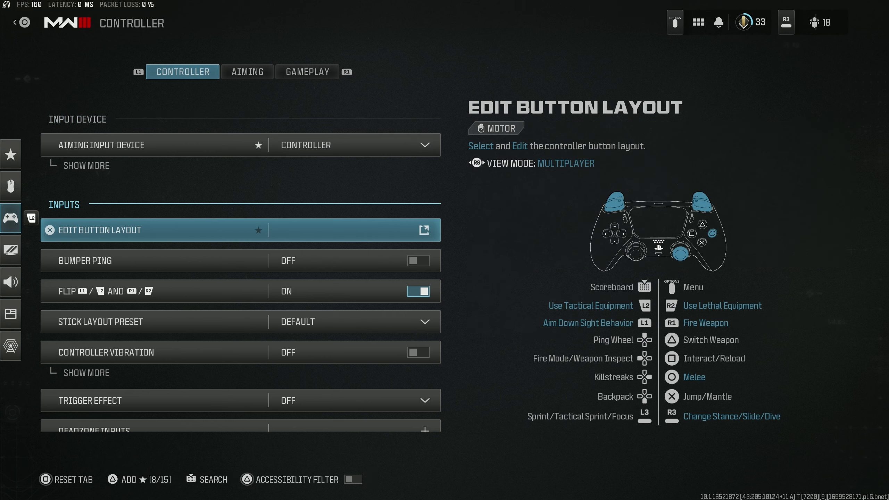
key(Return)
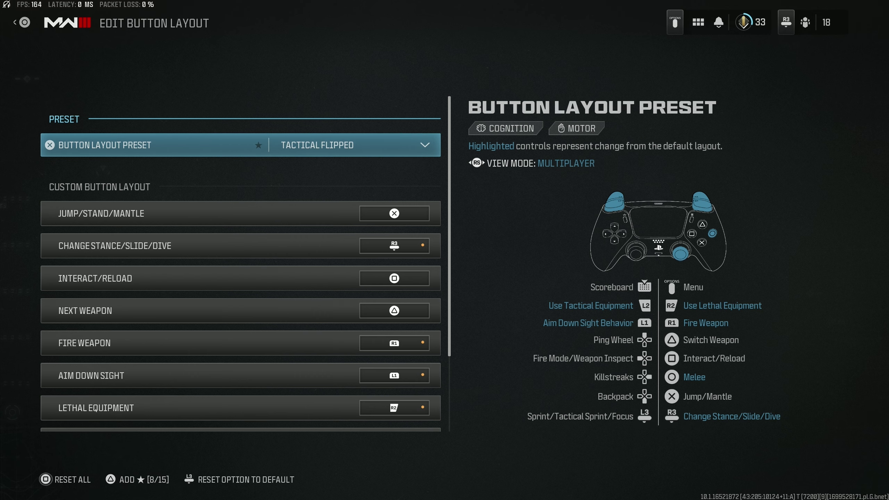
key(Escape)
key(Down)
key(Down)
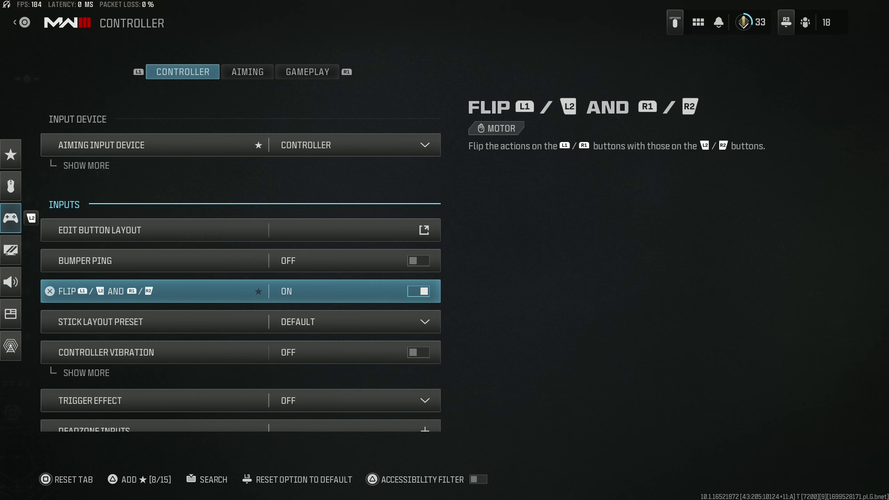
Move past Flip Bumpers and Controller Vibration and expand Deadzone Inputs, leaving stick minimums at 4
key(Down)
key(Down)
key(Up)
key(Up)
key(Down)
key(Down)
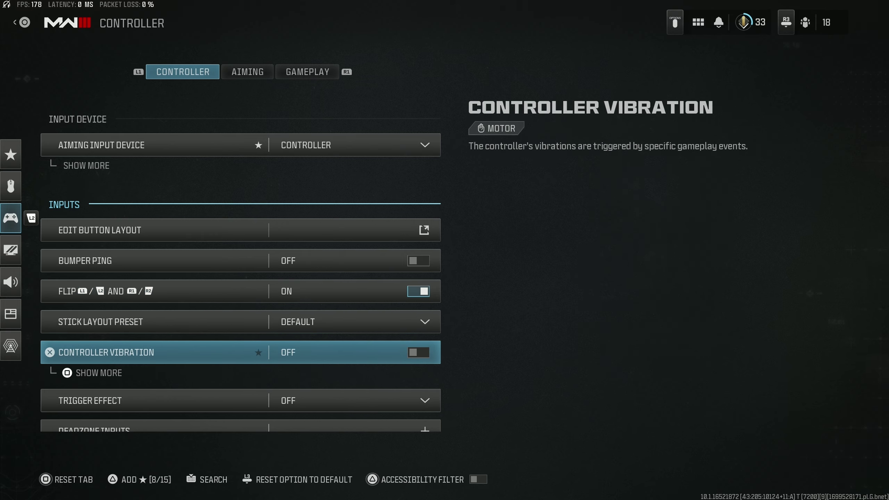
key(Down)
key(Down)
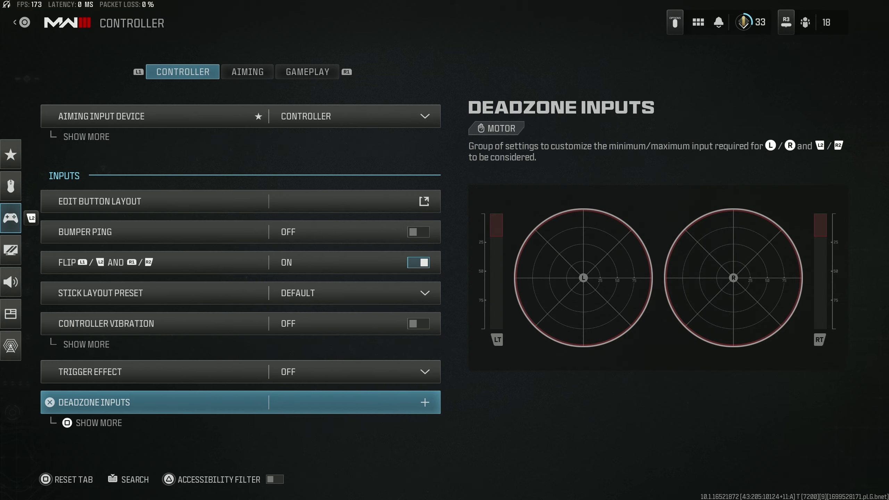
key(Return)
key(Down)
key(Down)
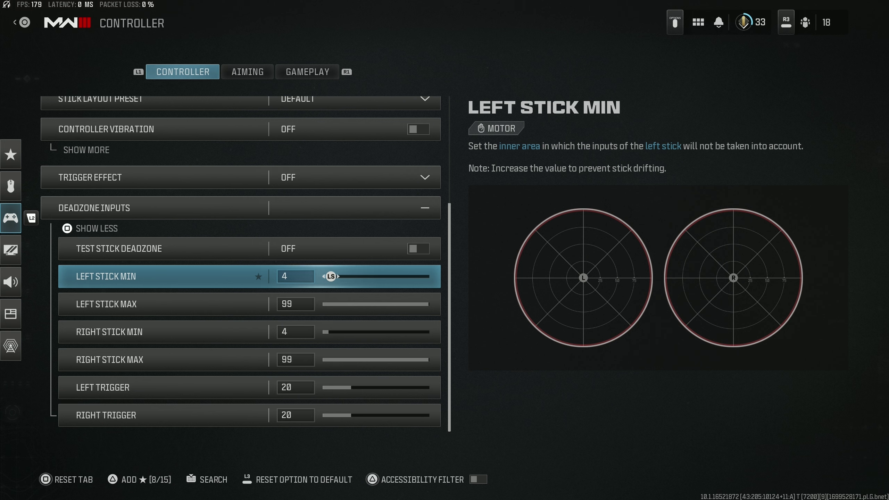
Check the left and right trigger deadzones at 20, then switch to the Aiming tab
key(Down)
key(Down)
key(Down)
key(Down)
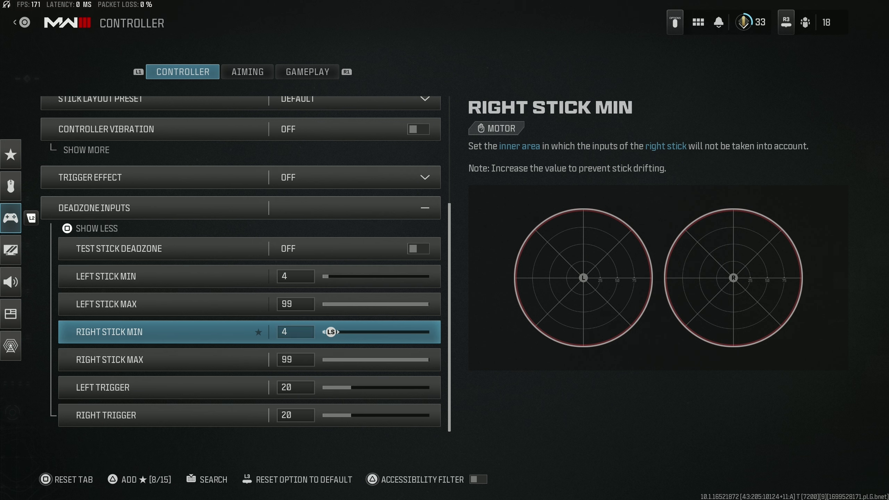
key(Down)
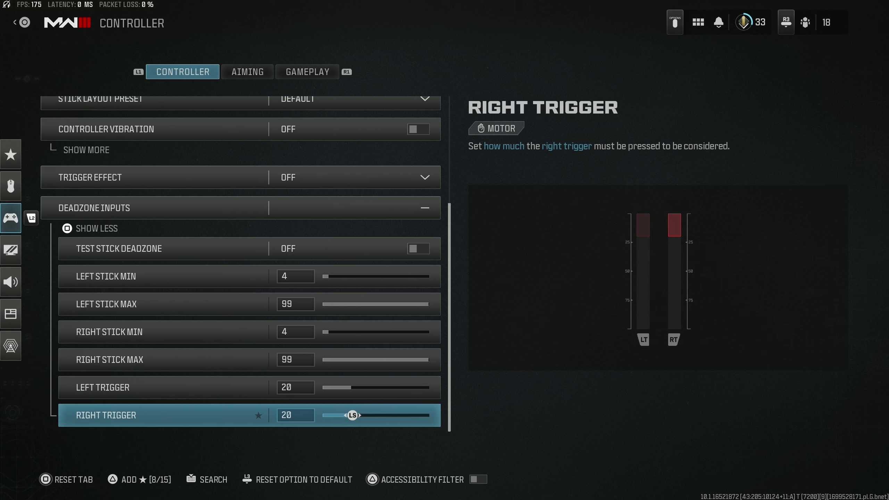
key(Up)
key(Down)
key(Up)
key(Down)
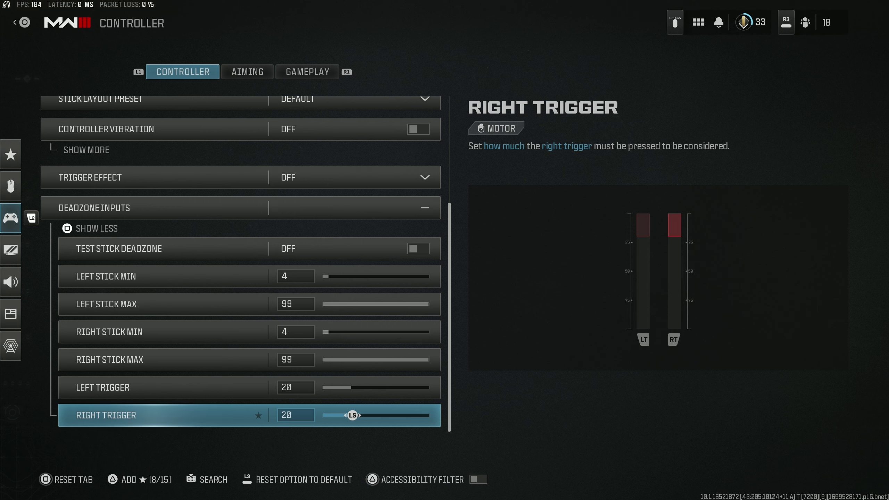
key(e)
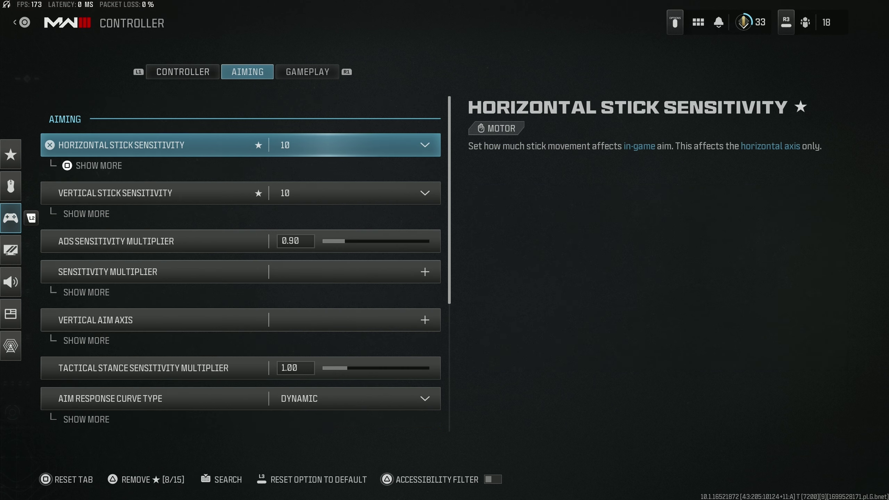
key(space)
key(space)
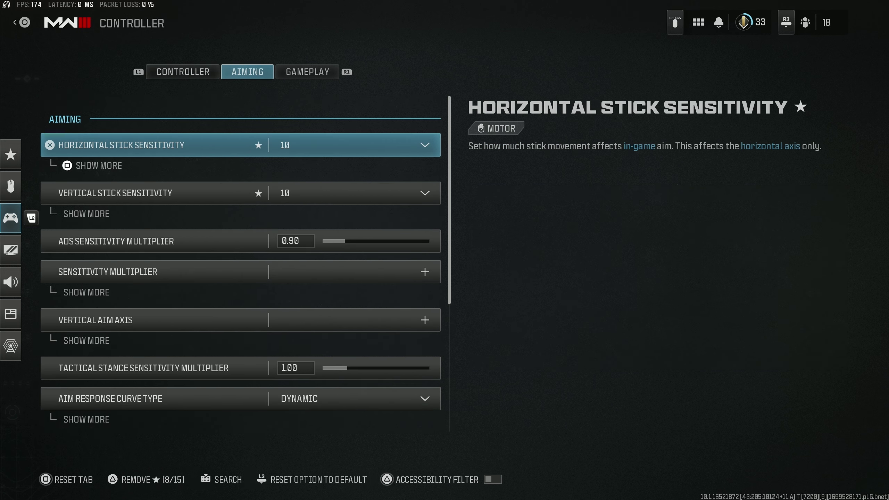
key(Down)
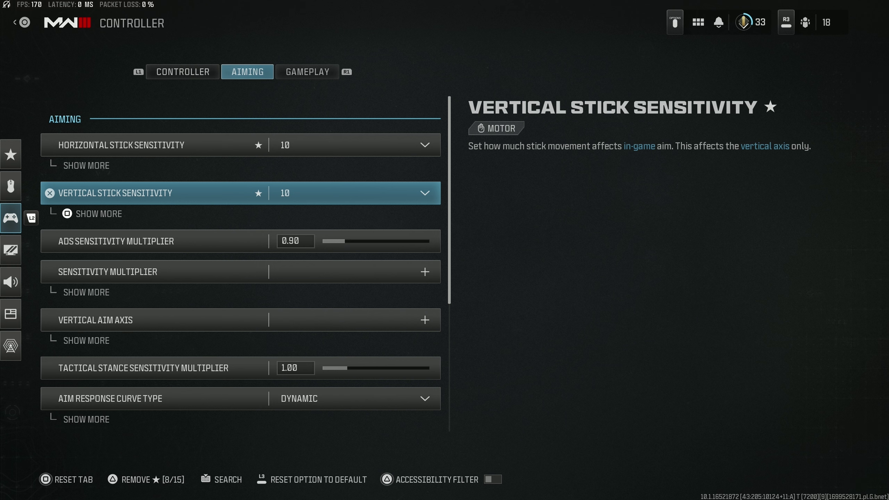
key(Down)
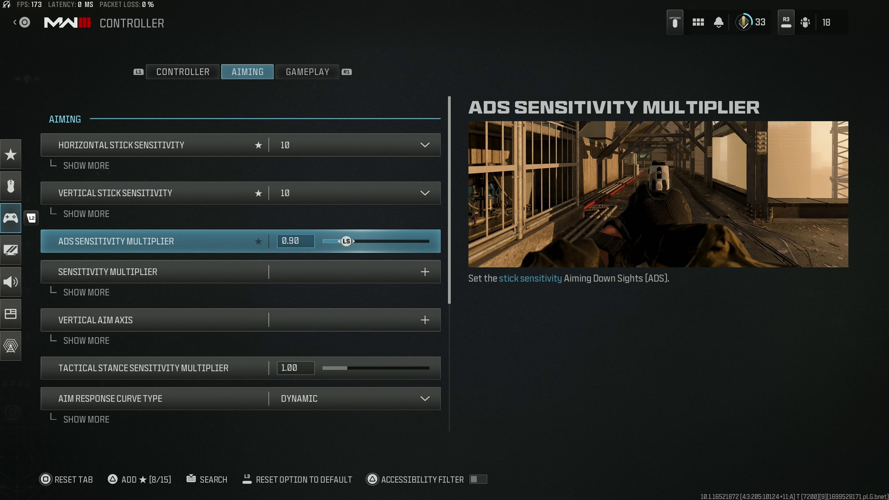
click(240, 272)
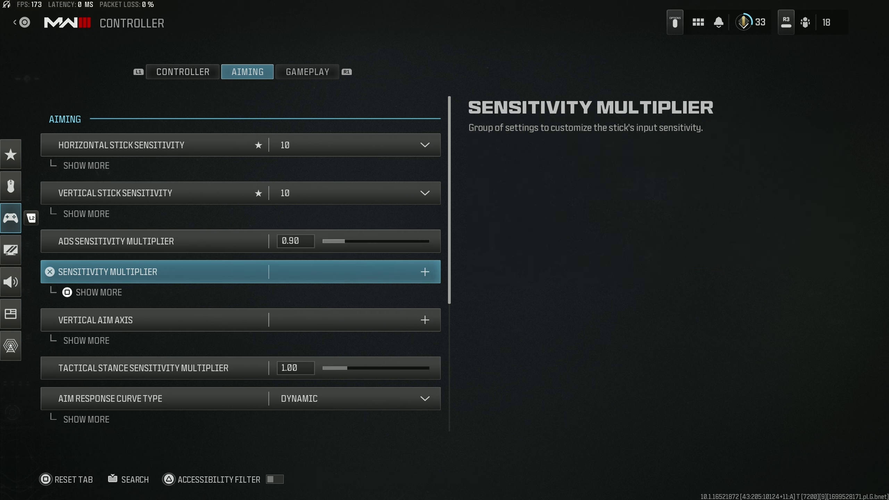
click(241, 320)
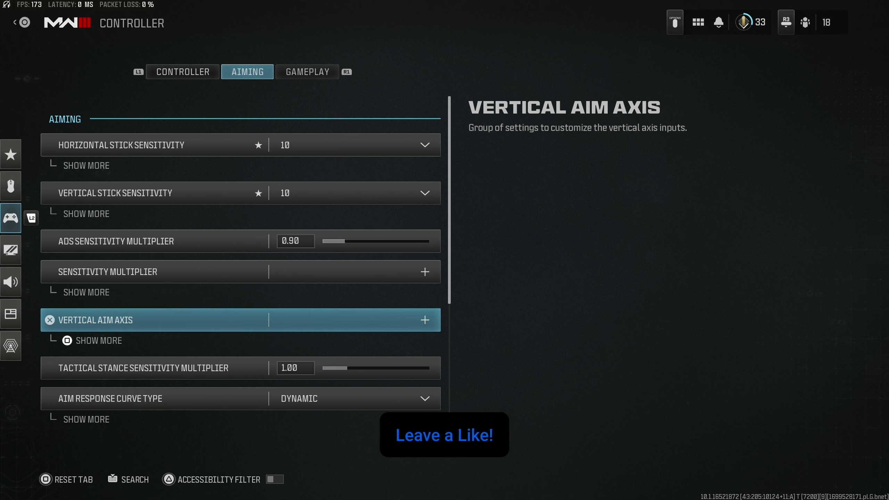
click(143, 368)
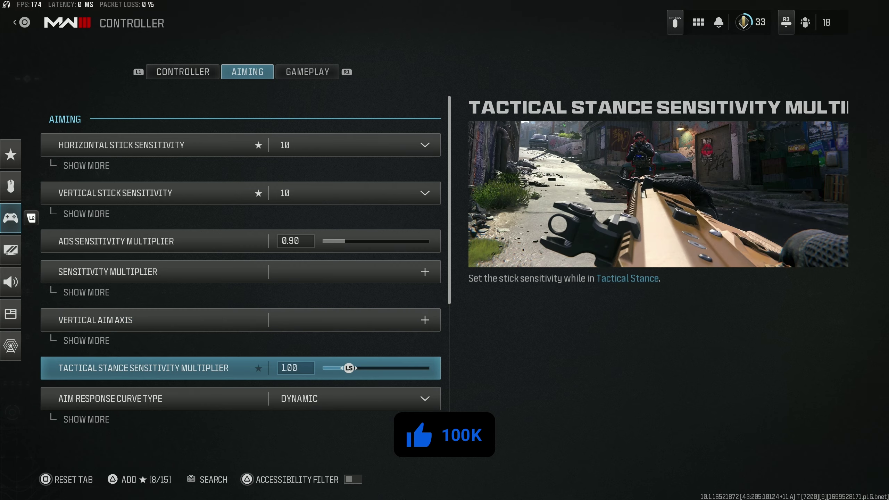
click(110, 399)
Reveal the aim response curve slope scale, keep Black Ops aim assist, then go to Gameplay
key(space)
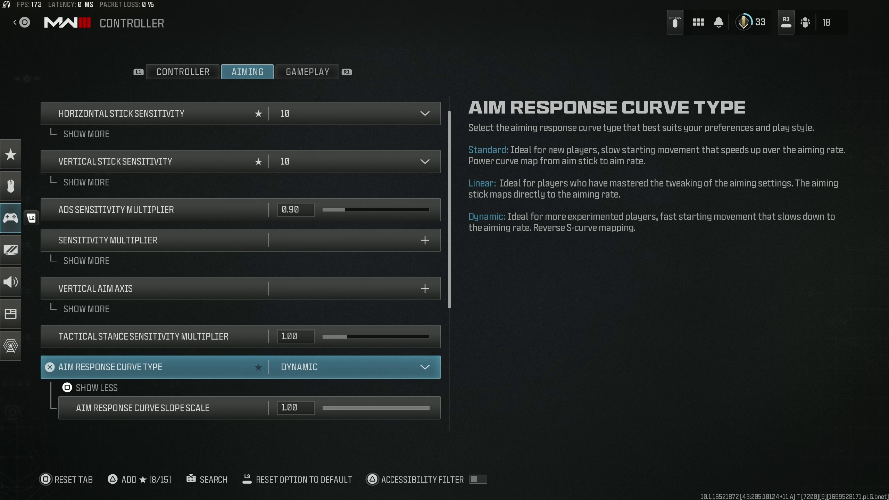
key(Down)
key(Down)
key(Down)
key(Down)
key(Down)
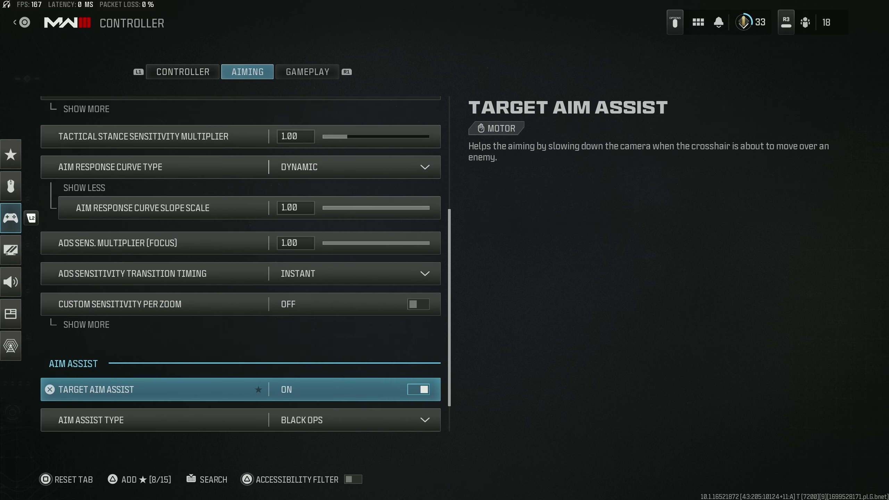
key(Up)
key(Up)
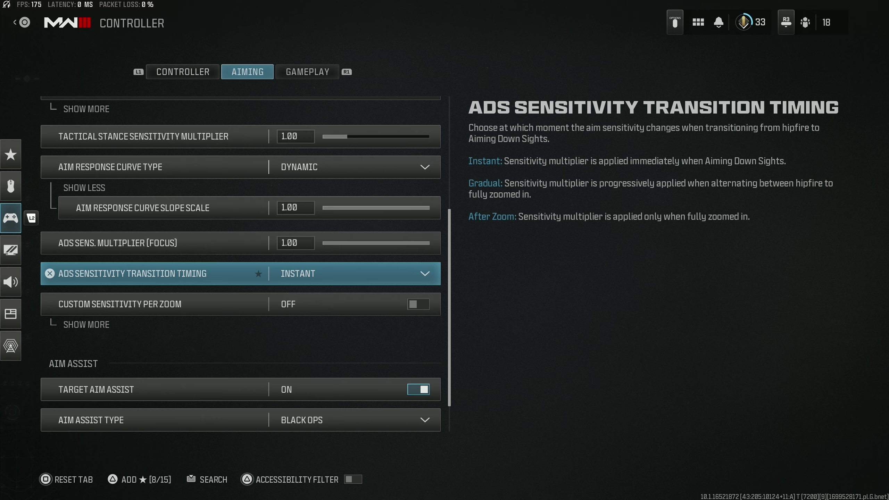
key(Down)
key(Down)
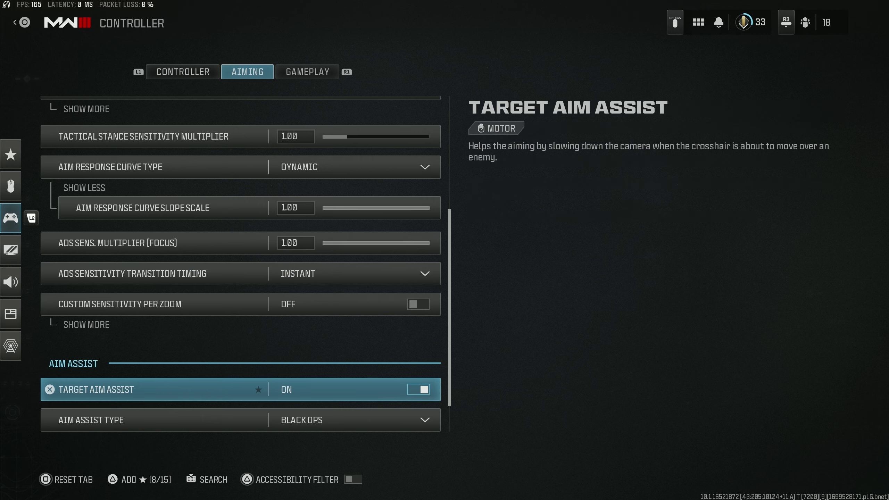
key(Down)
key(Down)
key(Up)
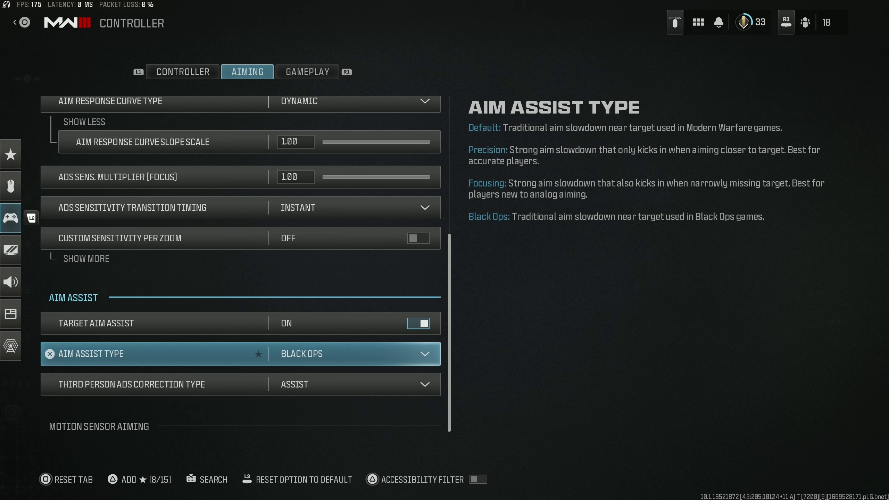
key(e)
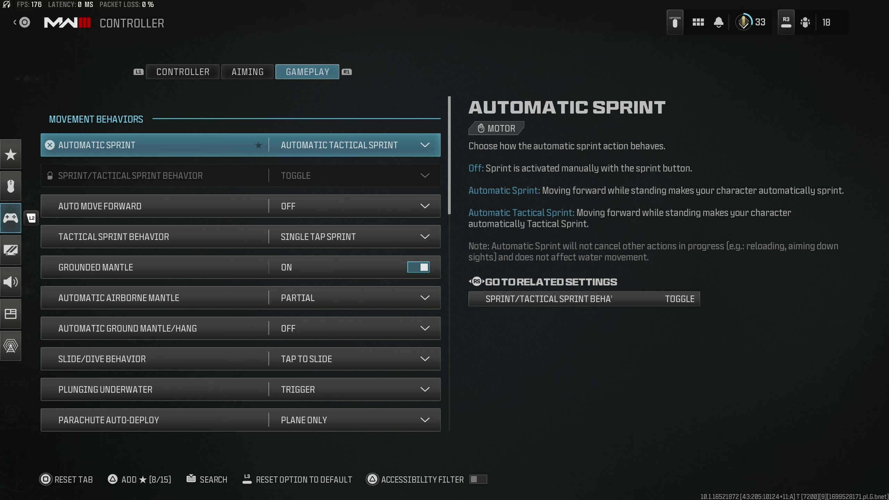
key(Down)
key(Down)
key(Down)
key(Down)
key(Down)
key(Down)
key(Down)
key(Down)
key(Down)
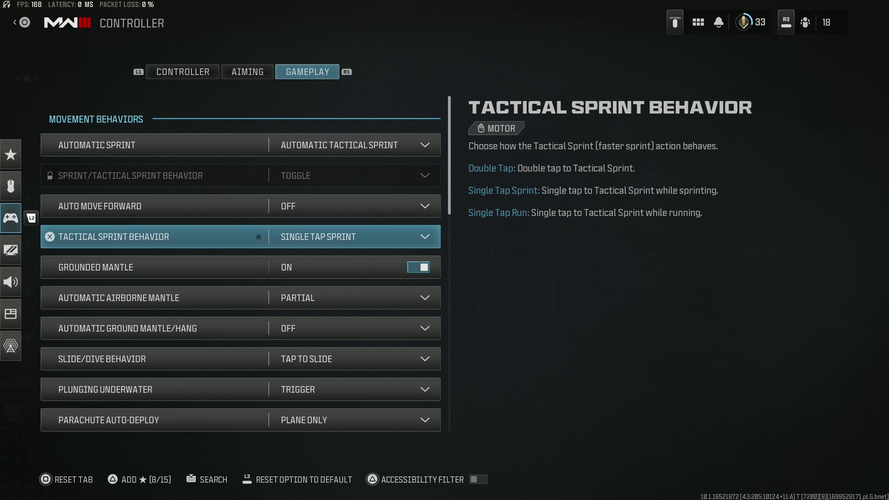
key(Down)
key(Down)
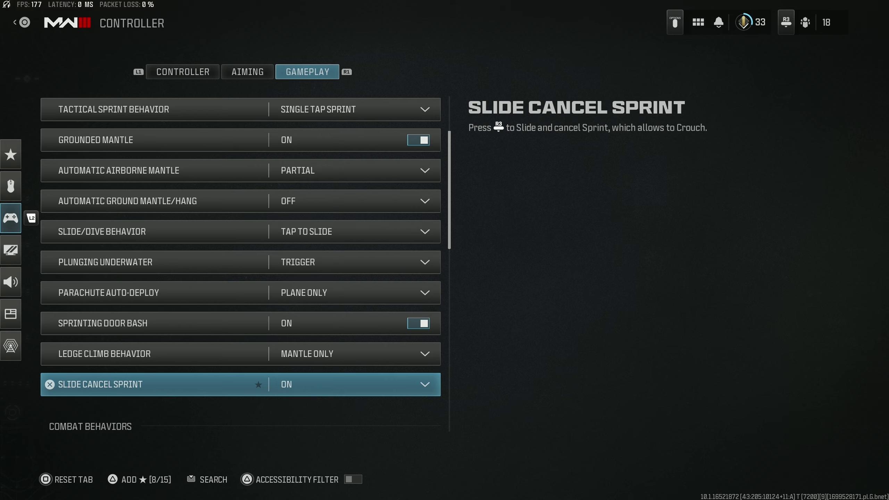
key(Up)
key(Up)
key(Up)
key(Up)
key(Up)
key(Up)
key(Up)
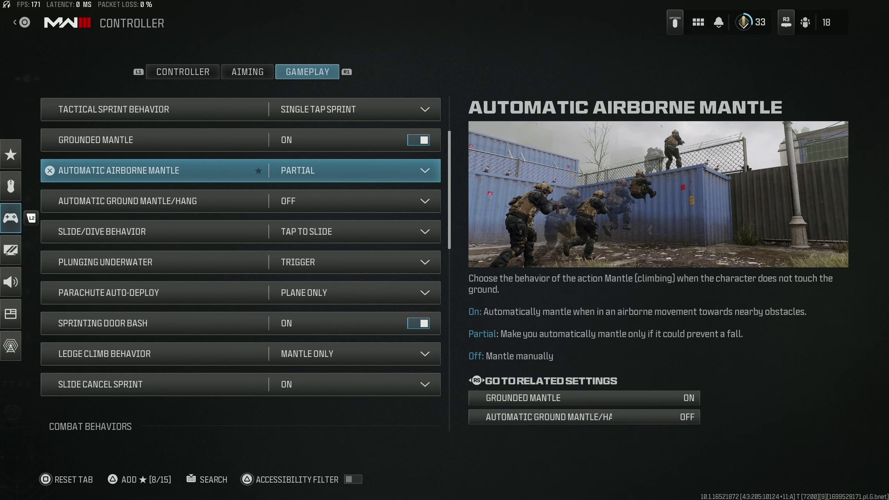
key(Return)
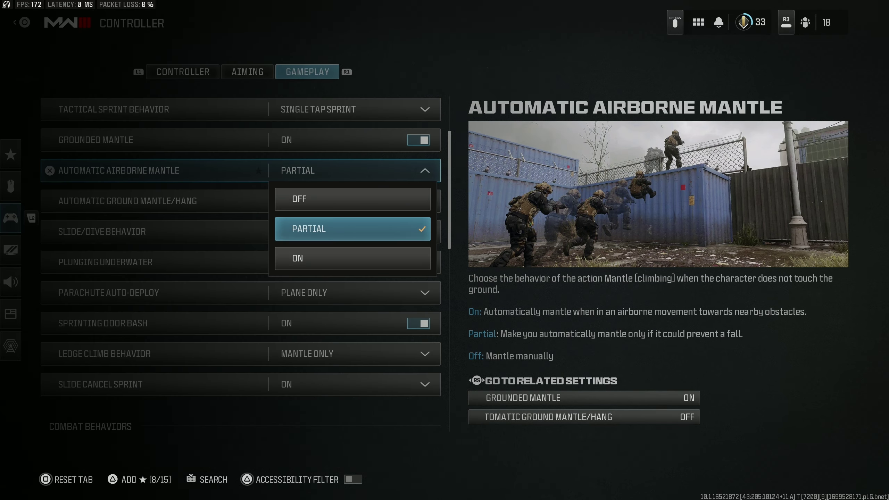
key(Escape)
key(Down)
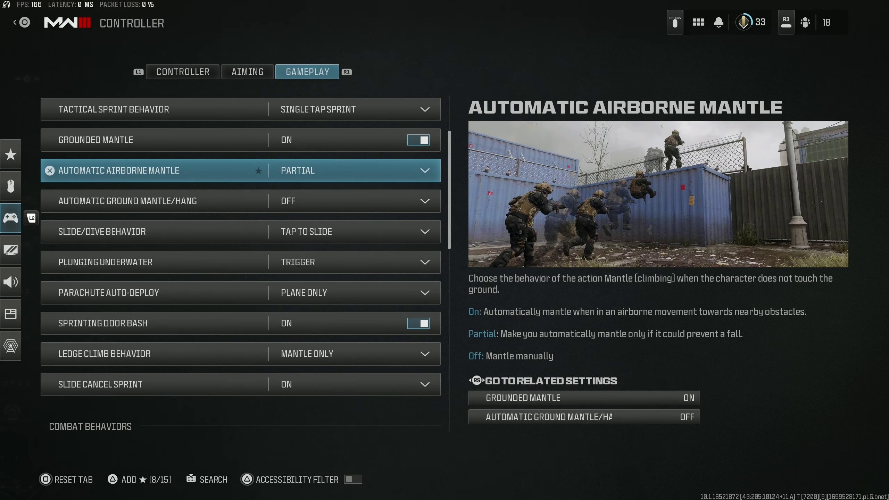
key(Down)
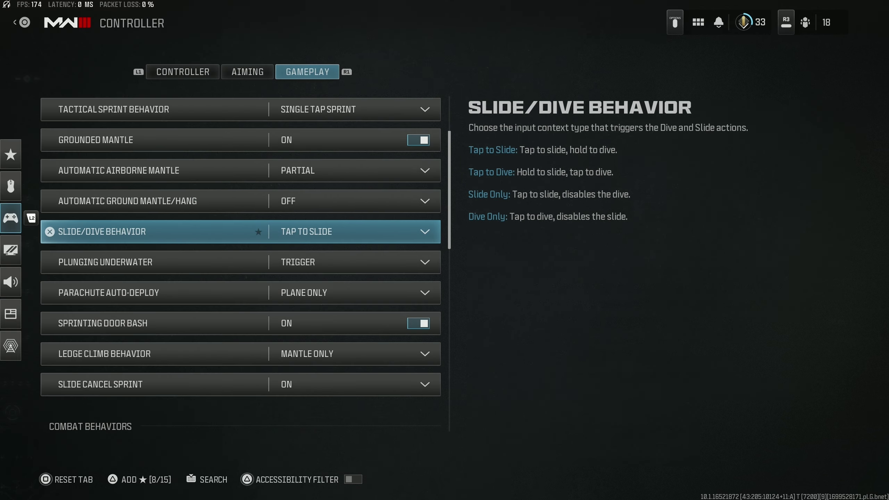
key(Down)
key(Down)
key(Down)
key(Down)
key(Down)
key(Down)
key(Down)
key(Down)
key(Down)
key(Down)
key(Down)
key(Down)
key(Down)
key(Down)
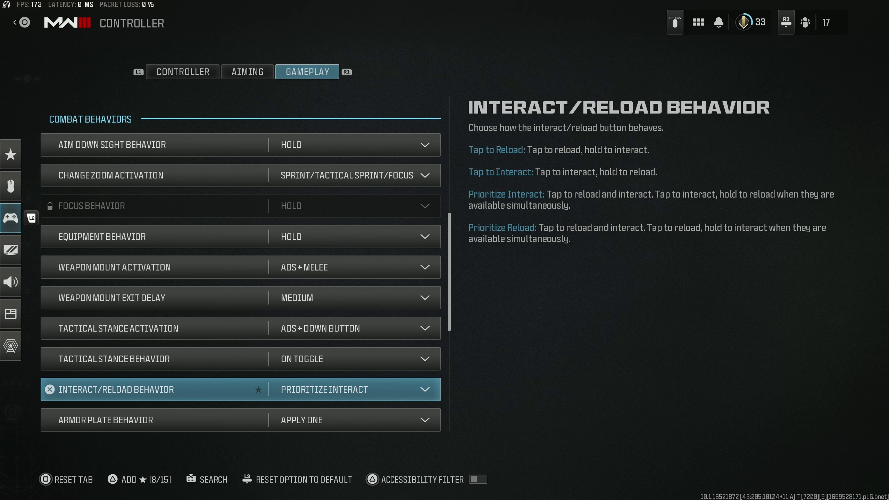
key(Down)
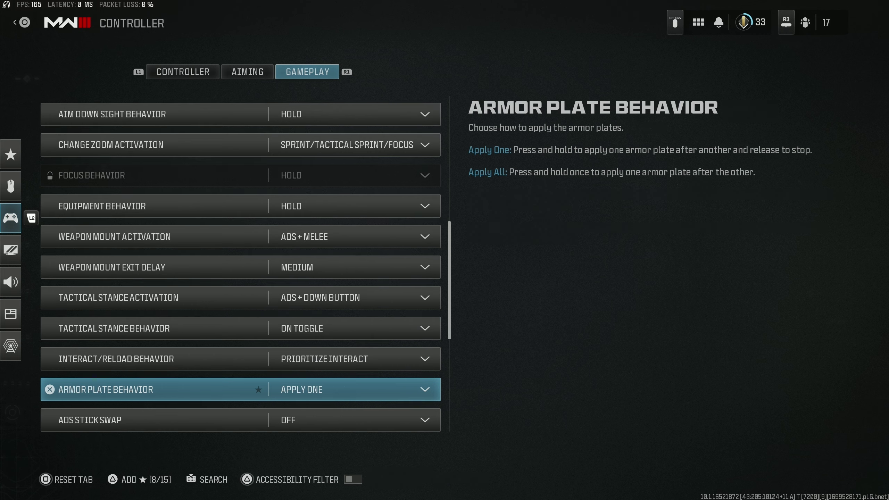
key(Down)
key(Down)
key(Up)
key(Down)
key(Down)
key(Down)
key(Down)
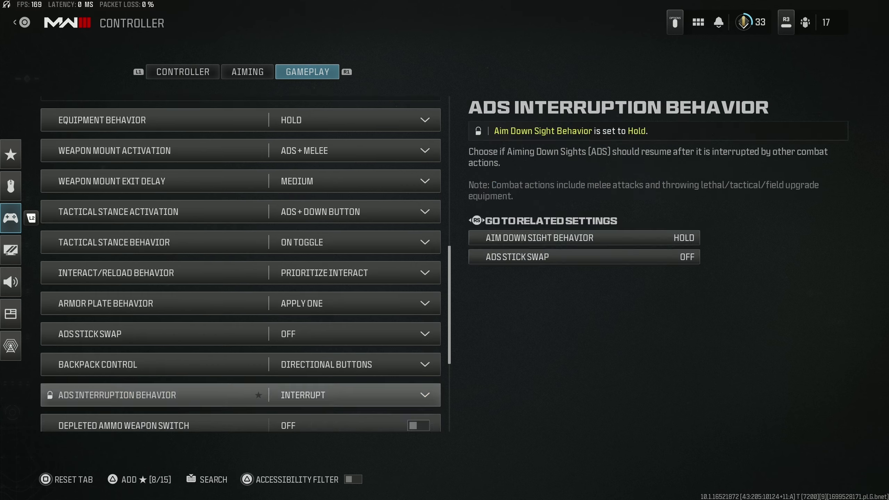
key(Up)
key(Up)
key(Up)
key(Up)
key(Up)
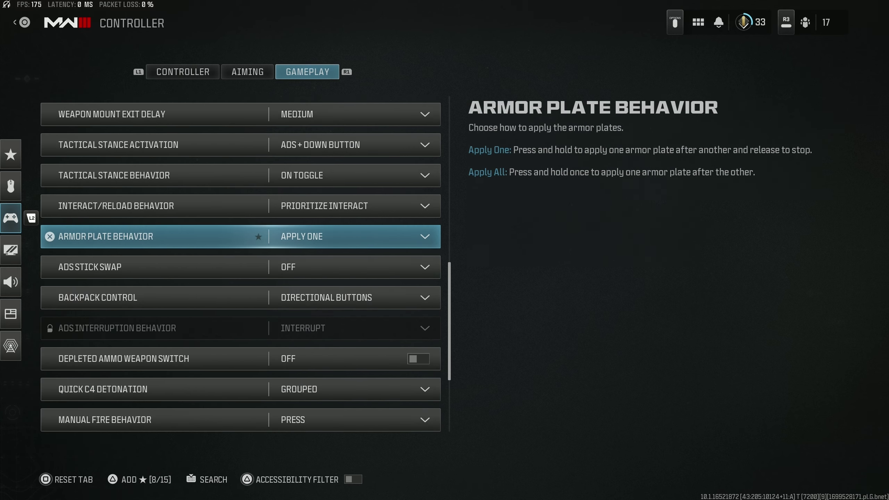
key(Down)
key(Down)
key(Down)
key(Down)
key(Down)
key(Down)
key(Down)
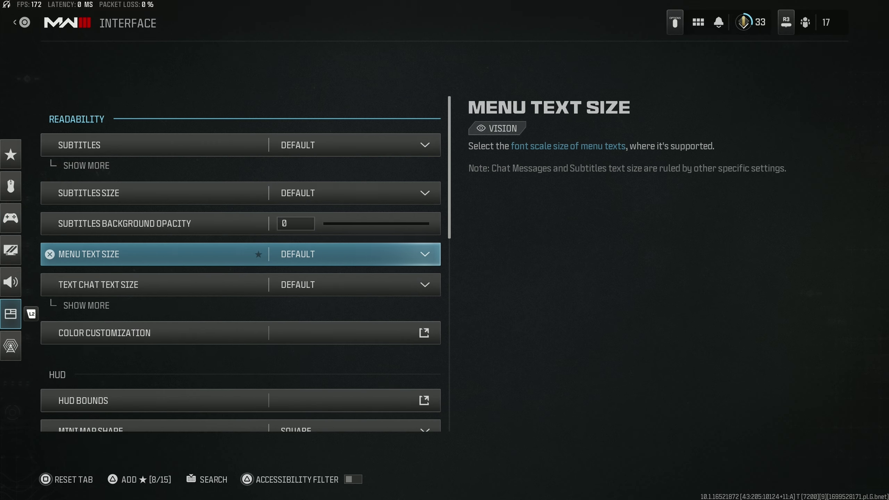
In Color Customization, set Team to blue, Enemy to dark red and Party to bright green
key(Down)
key(Down)
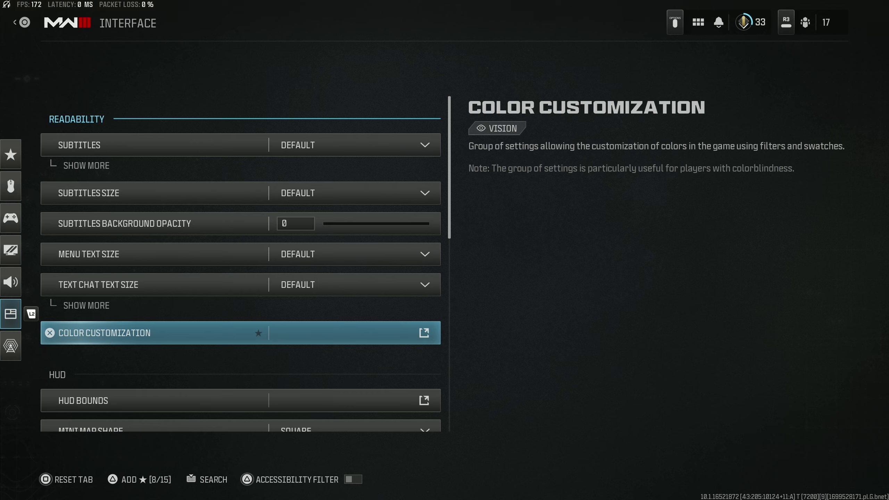
key(Return)
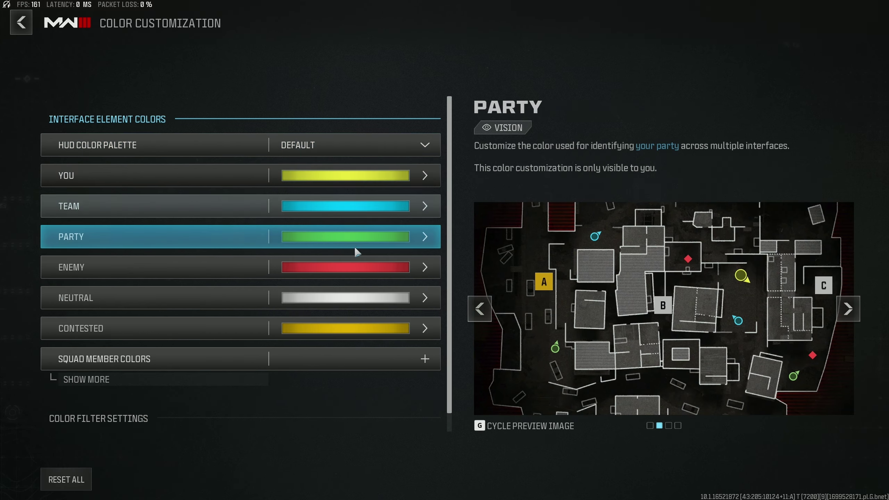
click(340, 213)
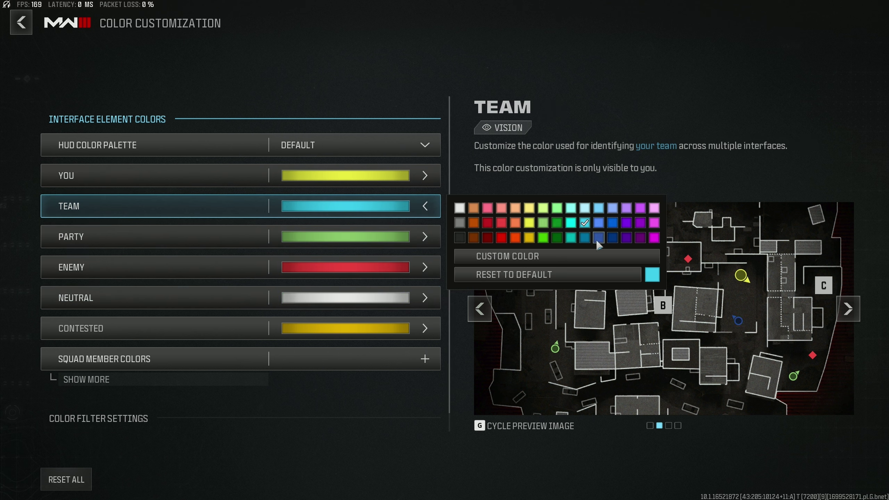
click(613, 223)
click(348, 268)
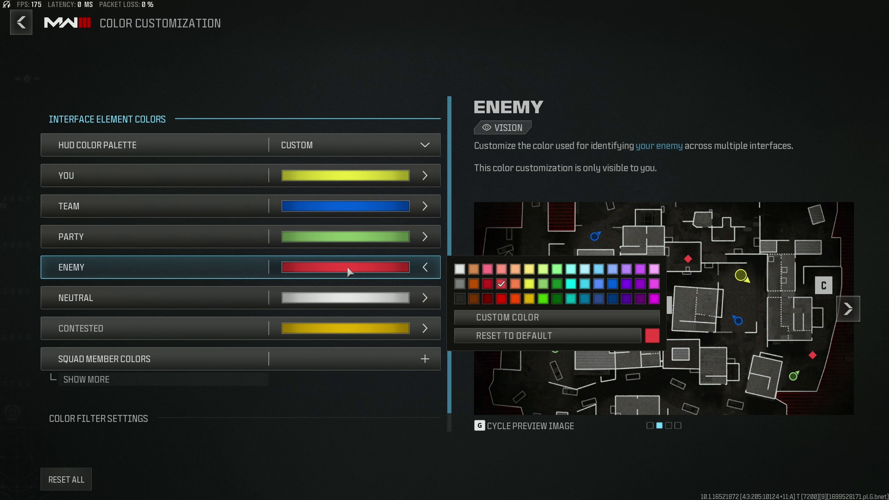
click(500, 299)
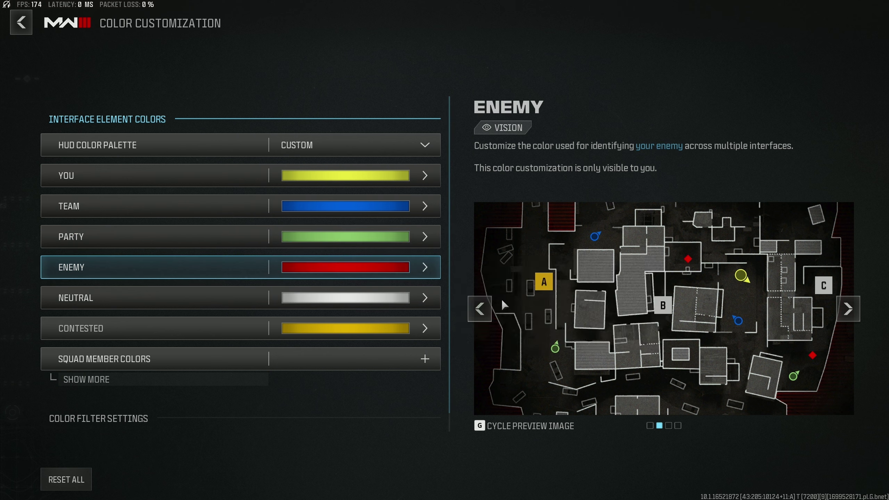
click(377, 237)
click(543, 267)
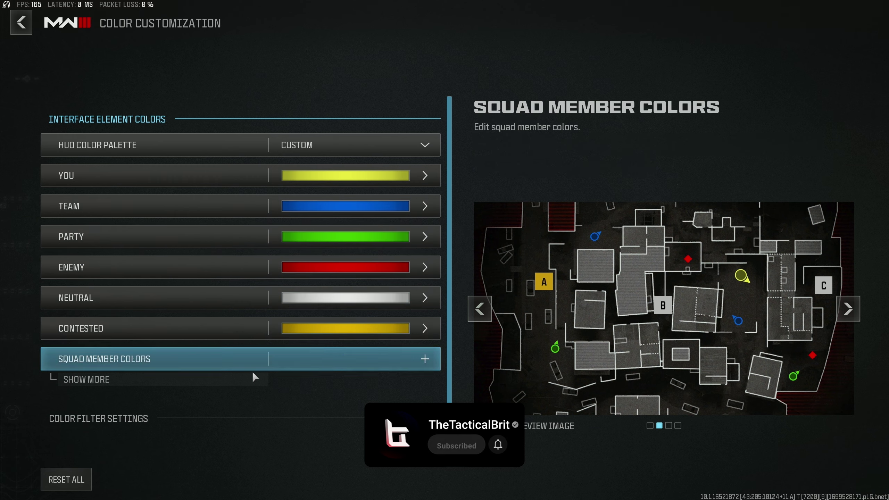
Keep the color filter set to Filter 1
scroll(226, 291, down, 2)
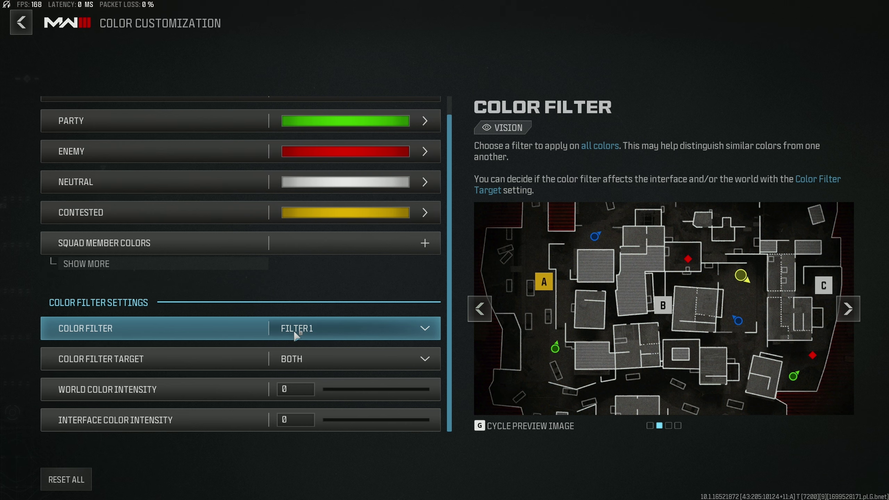
click(294, 331)
click(294, 331)
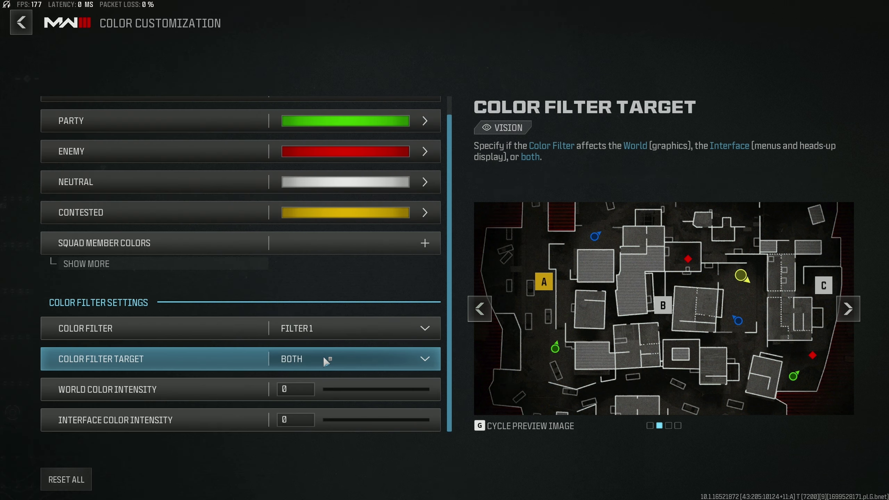
Set world color intensity to 100 and interface color intensity to 0, then go back
drag(384, 395, 465, 388)
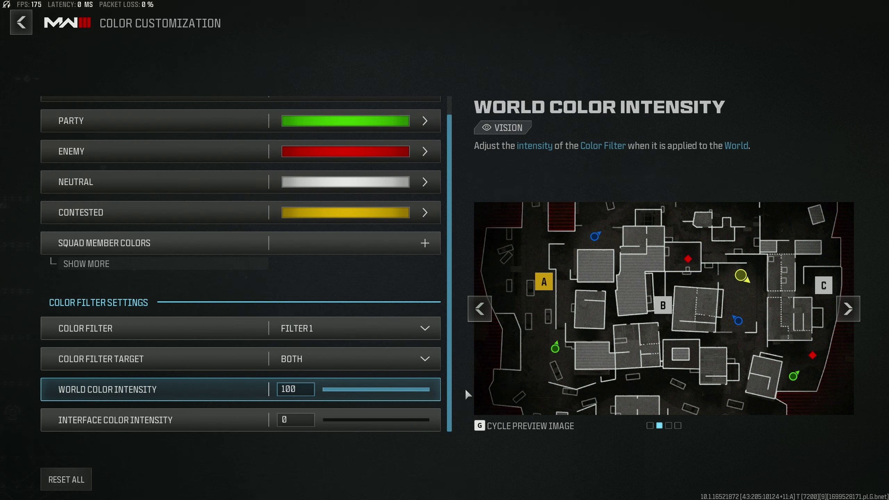
click(845, 306)
drag(351, 389, 284, 431)
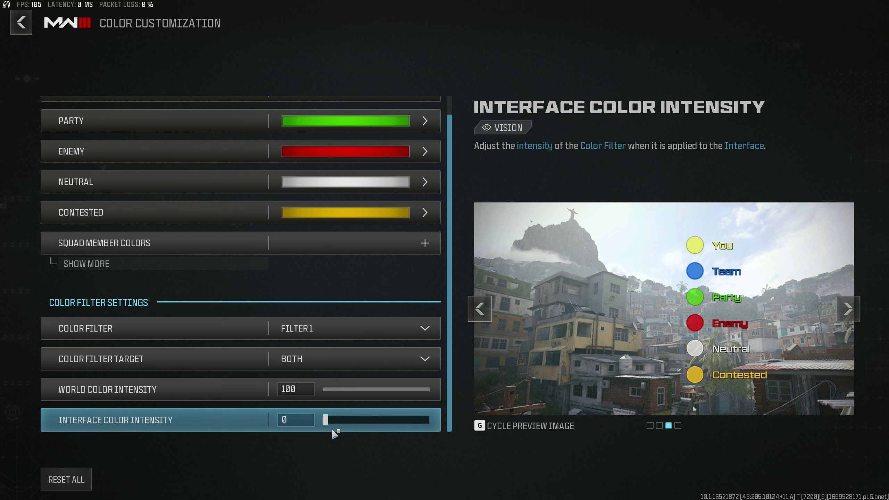
click(408, 421)
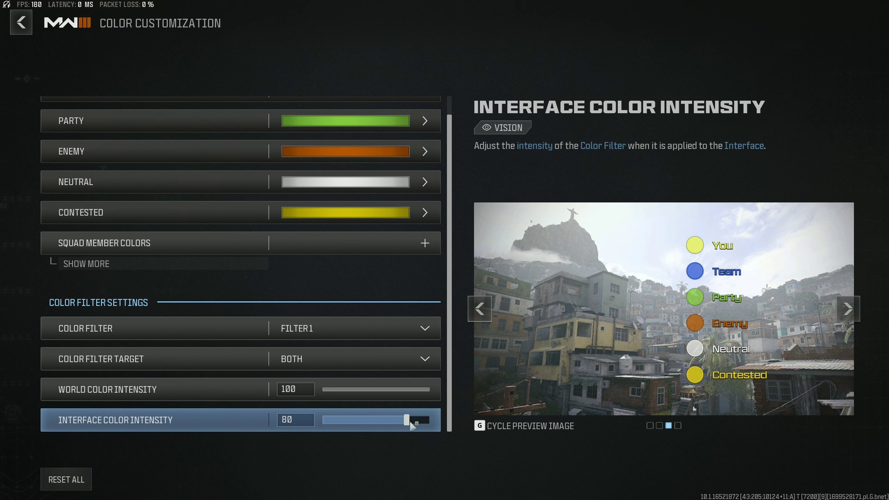
drag(488, 432, 213, 436)
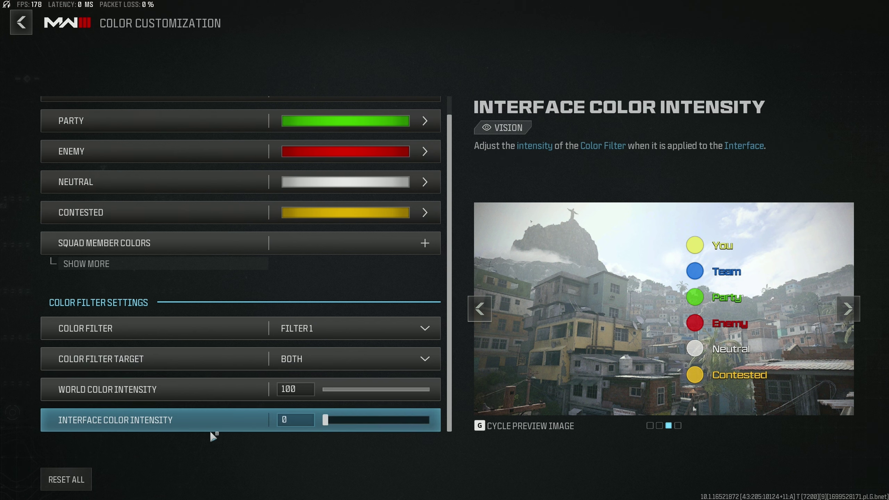
drag(271, 421, 188, 433)
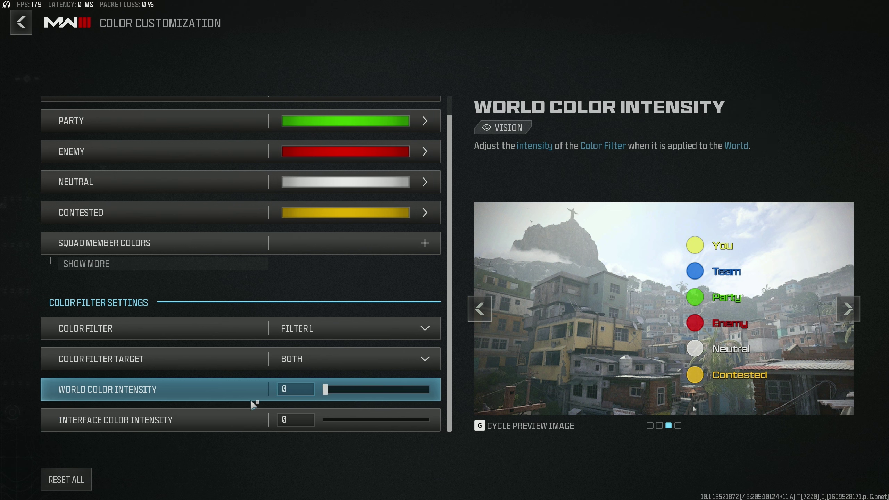
drag(250, 399, 493, 397)
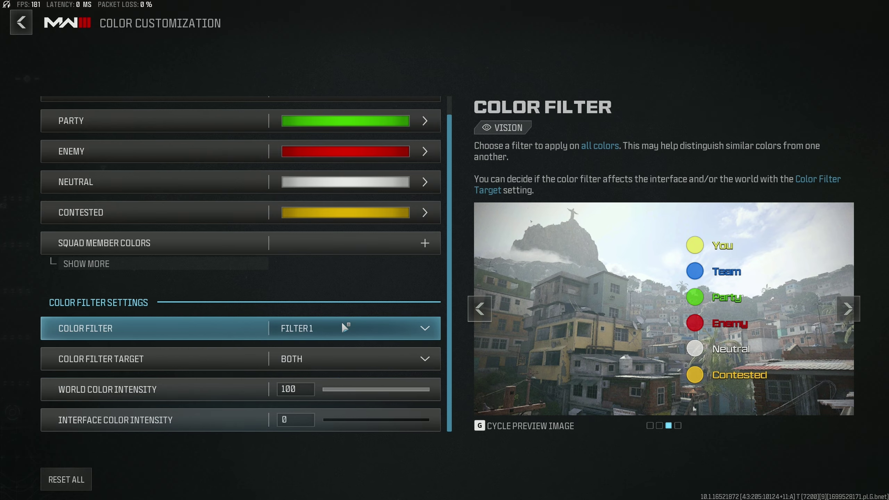
key(Escape)
scroll(111, 470, down, 10)
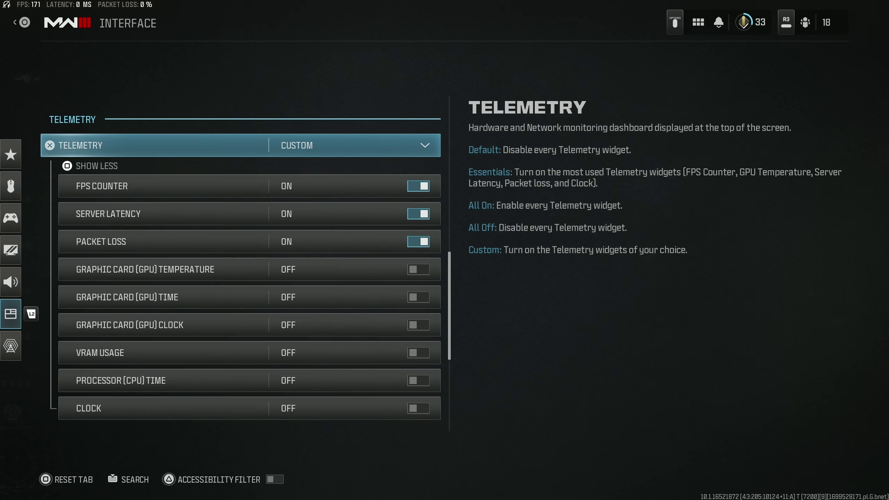
Confirm only FPS counter, server latency and packet loss telemetry are on, then switch to Audio
key(Down)
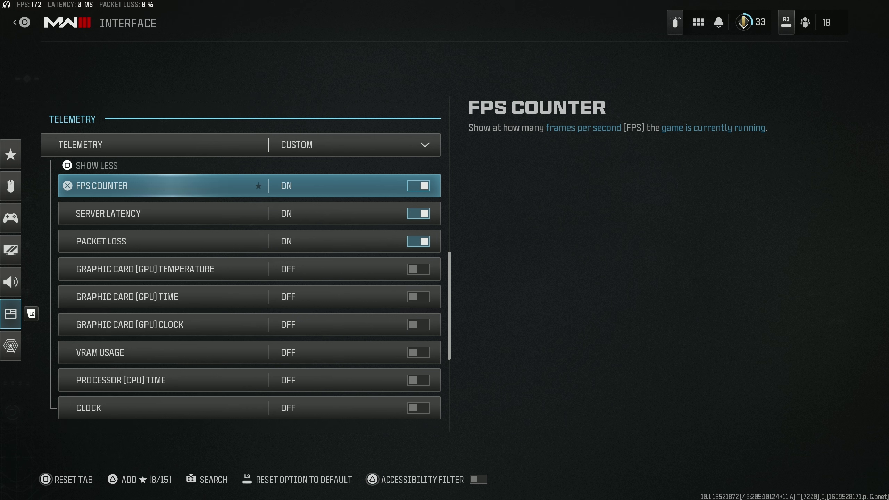
key(Down)
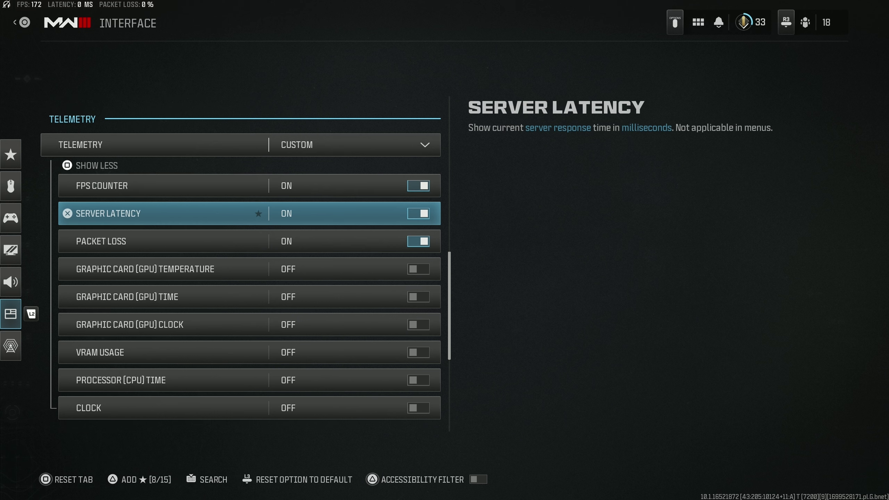
key(Down)
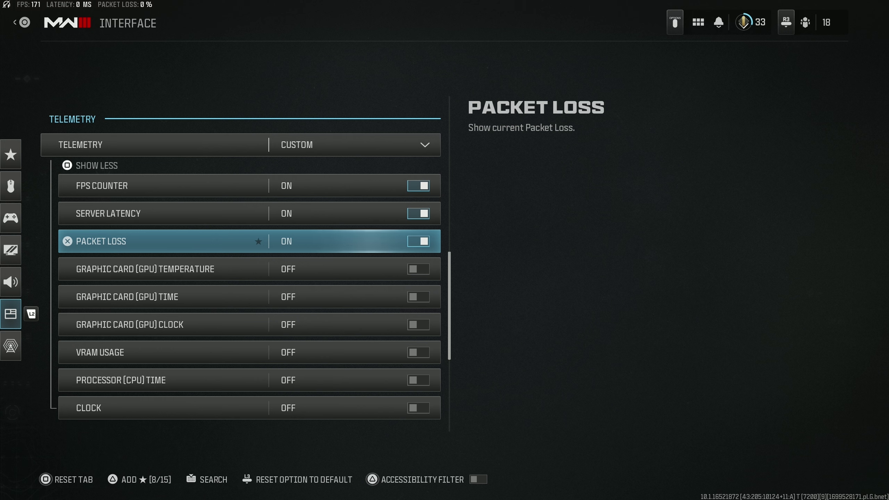
key(Down)
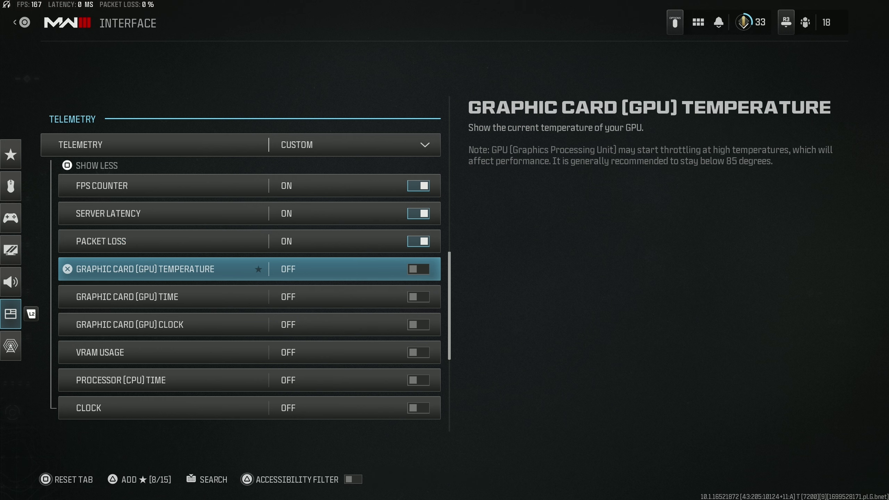
key(Down)
key(Down)
key(Down)
key(Down)
key(q)
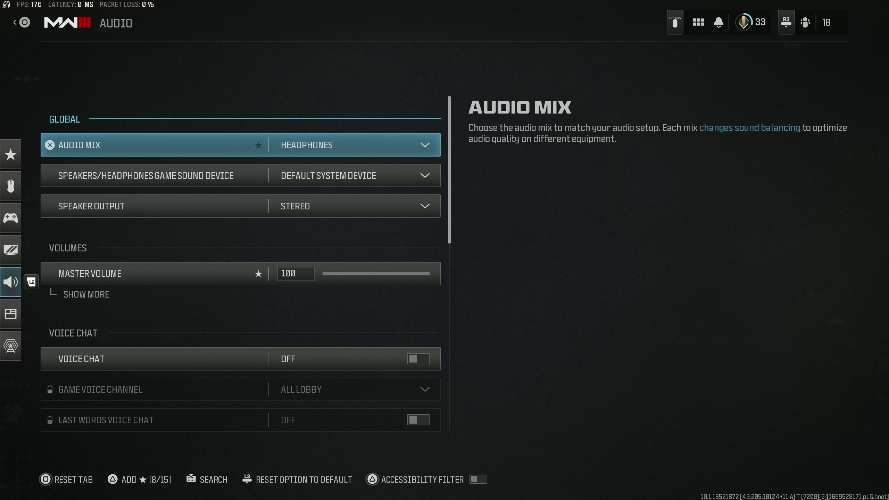
Expand Master Volume to show gameplay music 0, dialogue 40 and effects 100
key(Down)
key(Down)
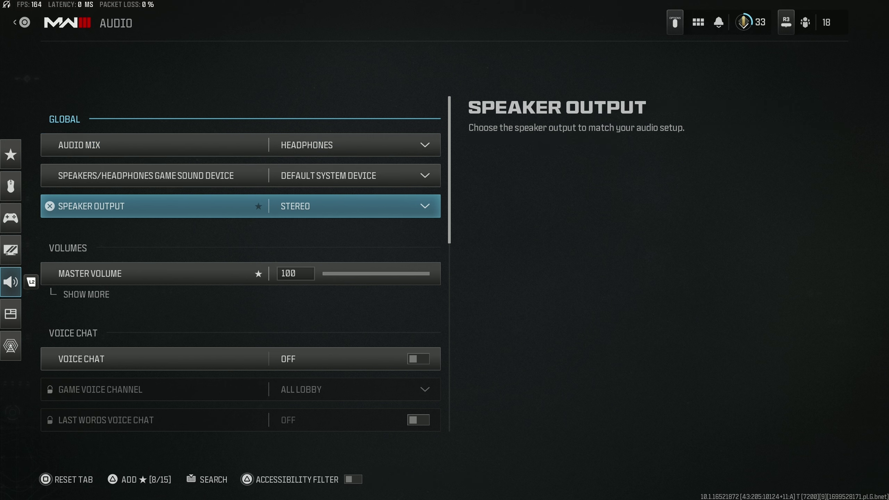
key(Down)
key(space)
key(Down)
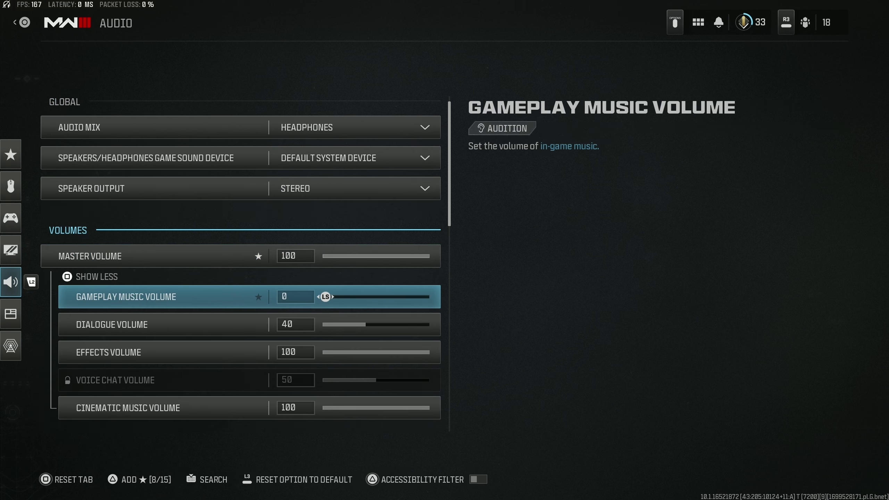
key(Down)
key(Down)
key(Down)
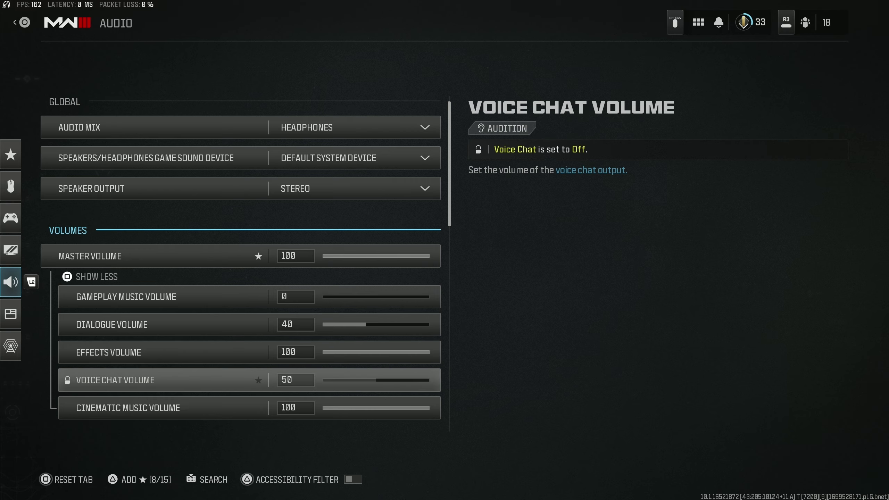
key(Down)
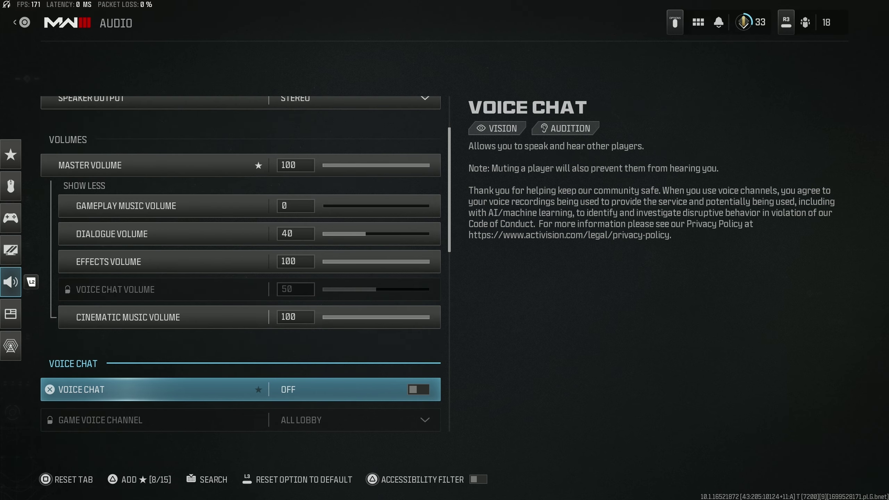